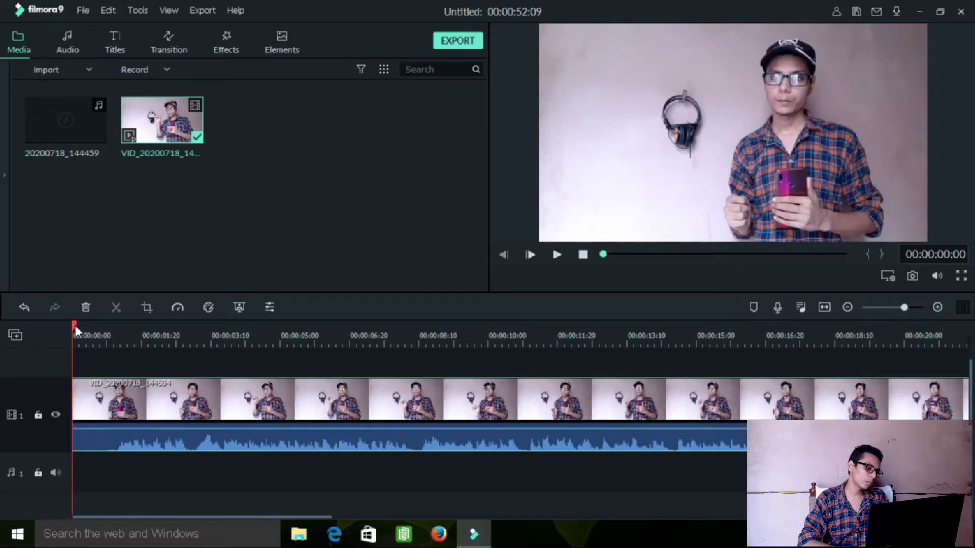
Play the opening seconds of the video clip to check its original sound.
{"action": "left_click", "coordinate": [558, 255]}
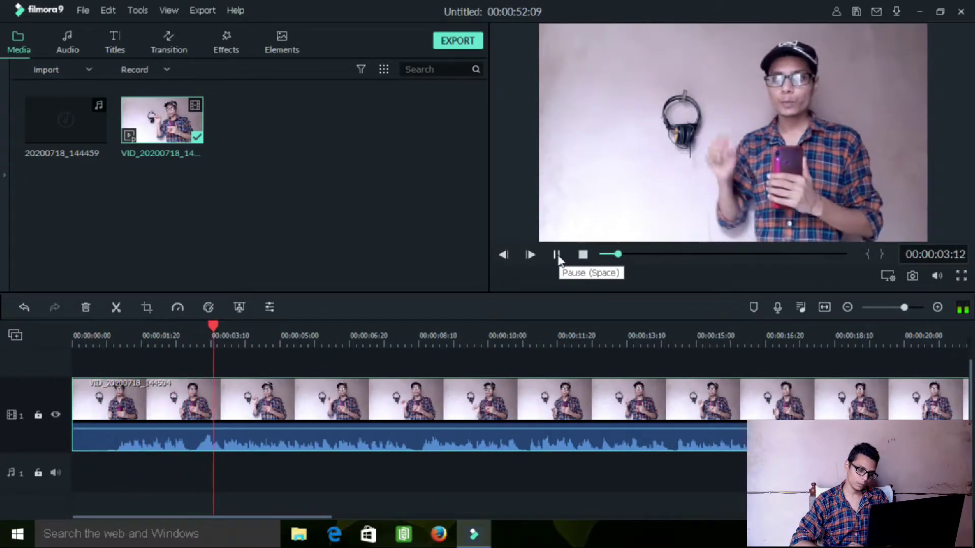
{"action": "left_click", "coordinate": [557, 255]}
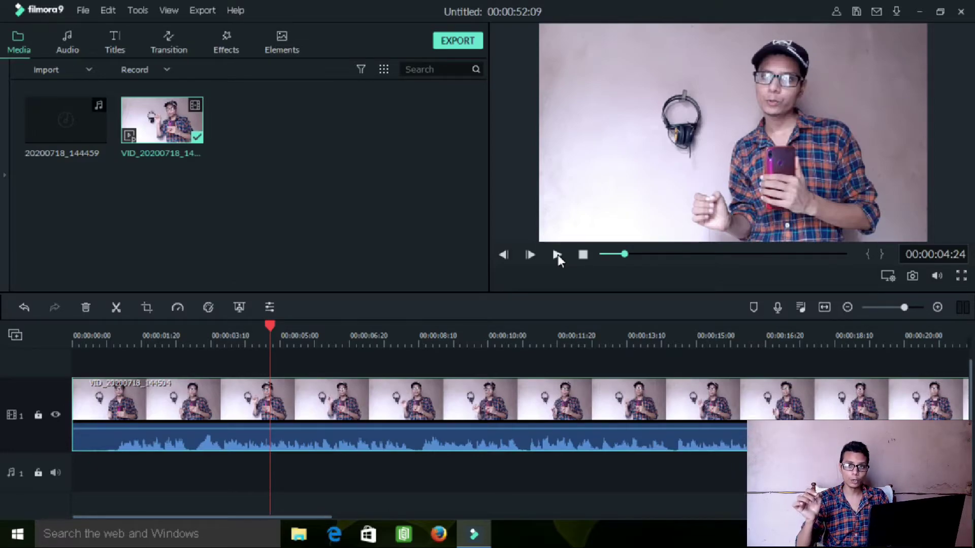
Place the 20200718_144459 recording at the start of audio track 1, beneath the video, and compare the two waveforms.
{"action": "left_click", "coordinate": [88, 129]}
{"action": "left_click_drag", "start_coordinate": [89, 128], "coordinate": [69, 475]}
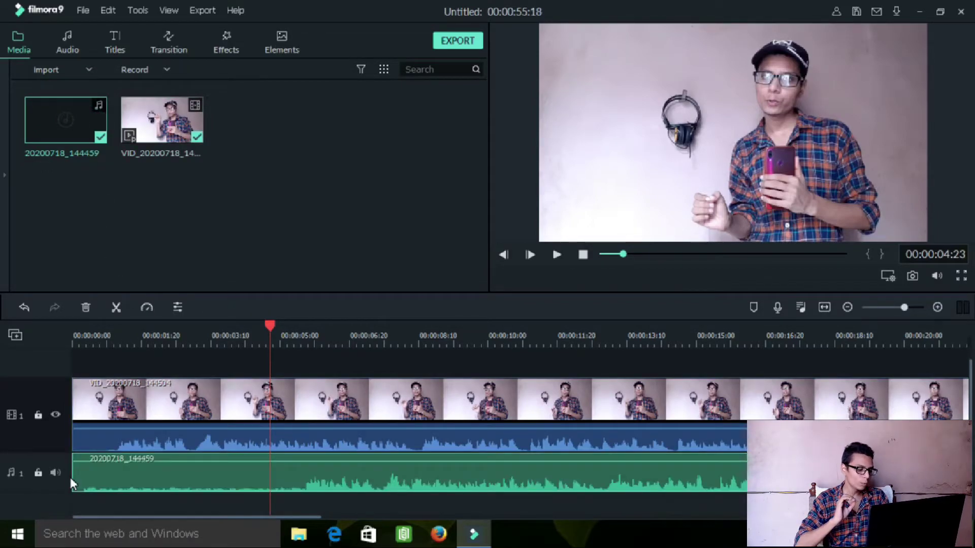
{"action": "left_click_drag", "start_coordinate": [299, 456], "coordinate": [305, 457]}
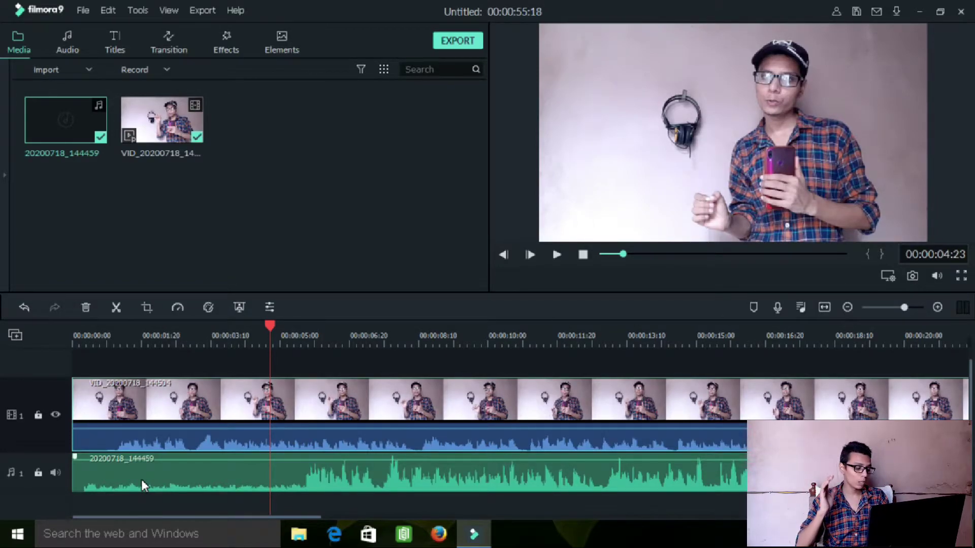
{"action": "left_click", "coordinate": [123, 447]}
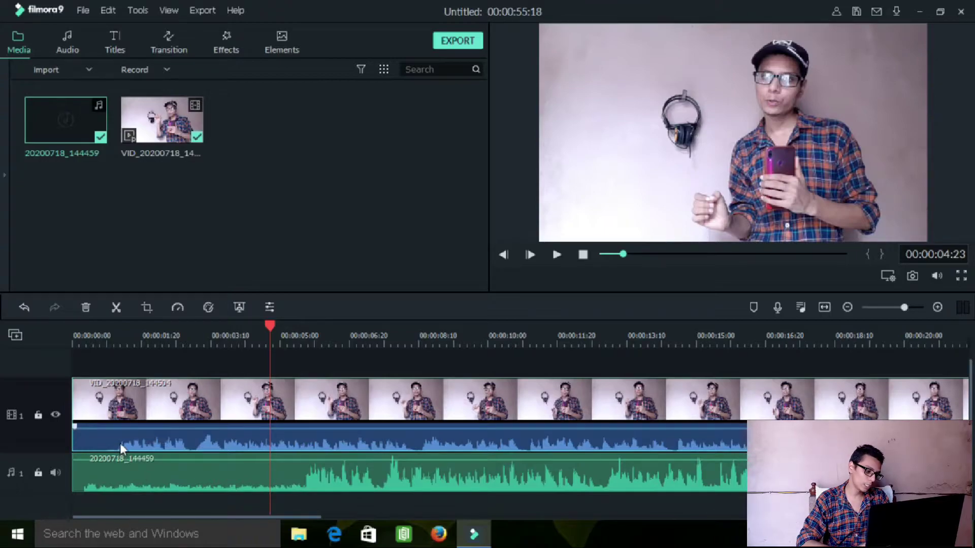
{"action": "left_click", "coordinate": [300, 490]}
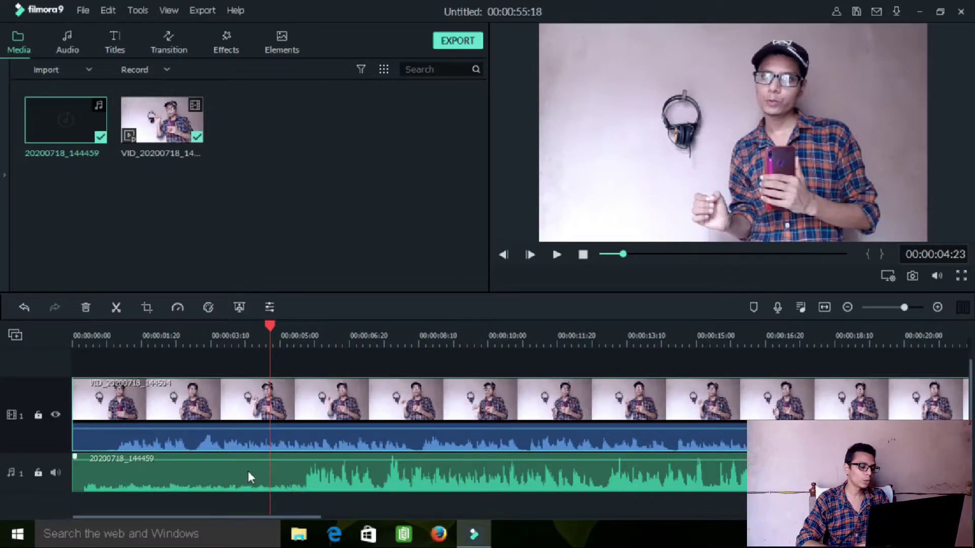
{"action": "mouse_move", "coordinate": [185, 462]}
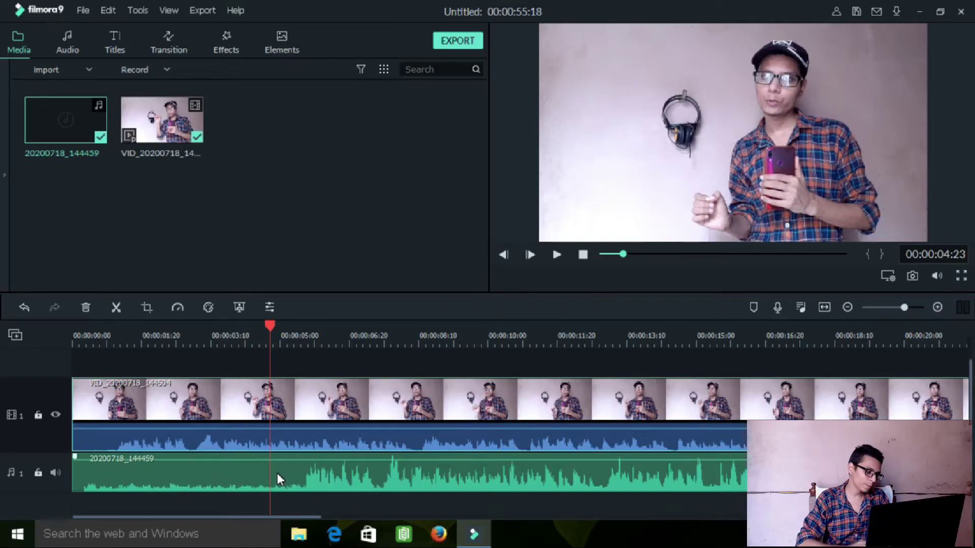
Split the video clip at 00:00:00:24, just before speech begins in its waveform, and delete the opening piece.
{"action": "left_click", "coordinate": [91, 332]}
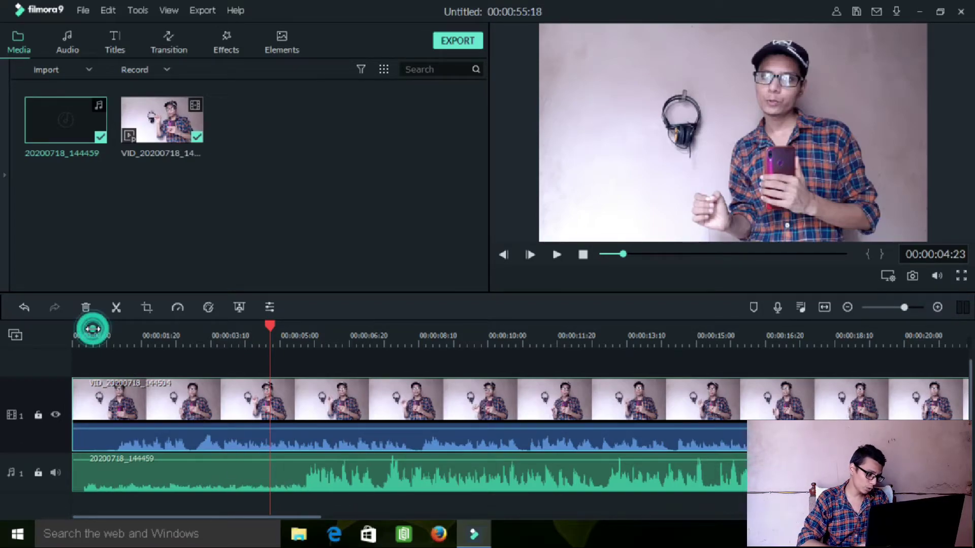
{"action": "left_click_drag", "start_coordinate": [91, 326], "coordinate": [109, 342]}
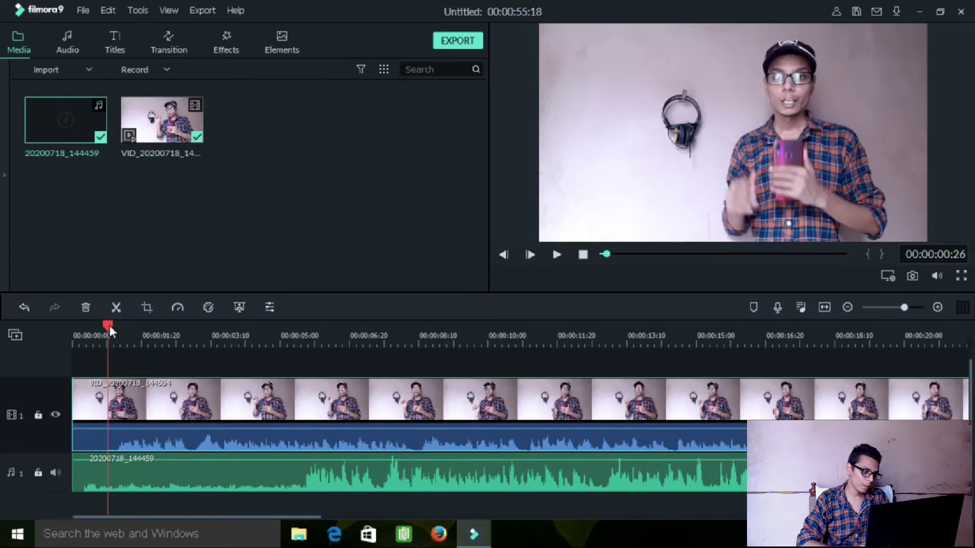
{"action": "left_click_drag", "start_coordinate": [108, 325], "coordinate": [107, 326]}
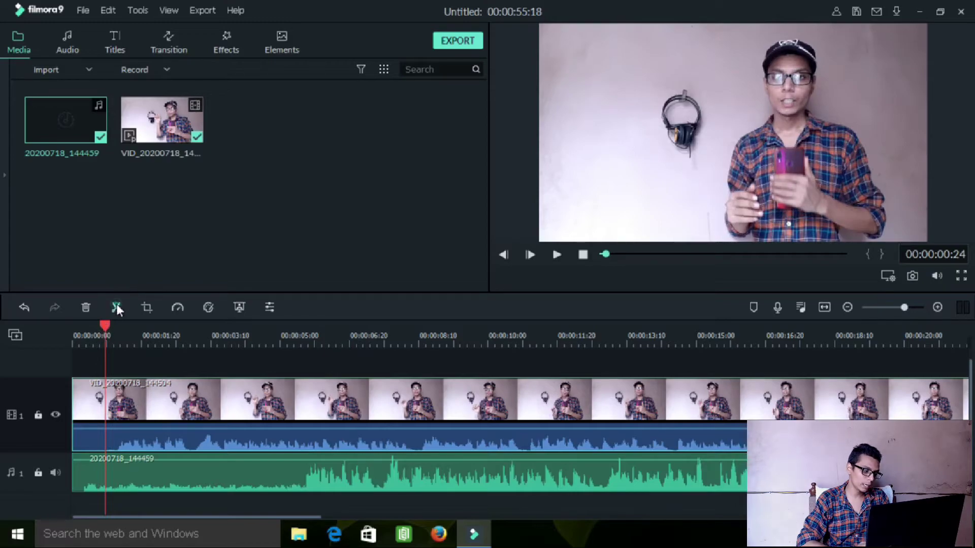
{"action": "left_click", "coordinate": [117, 304]}
{"action": "left_click", "coordinate": [90, 401]}
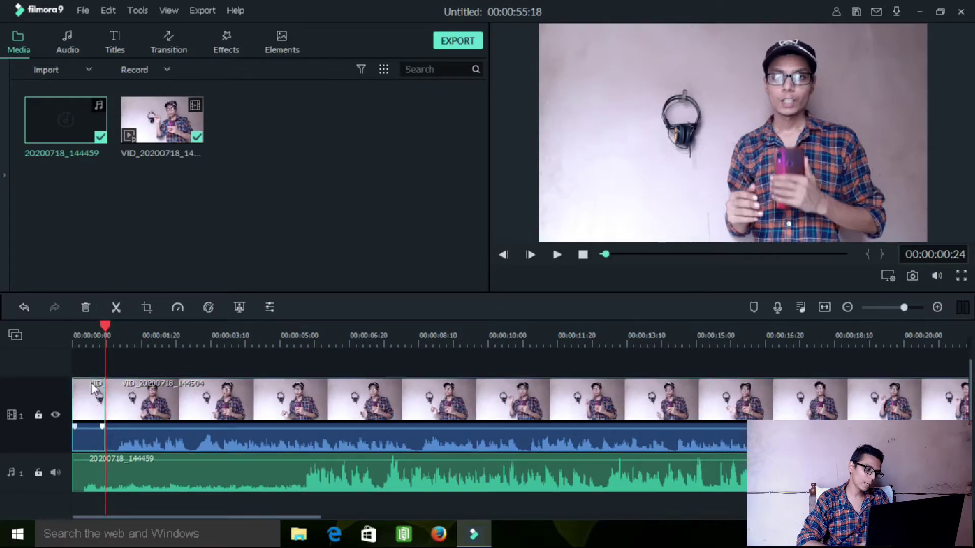
{"action": "left_click", "coordinate": [86, 307]}
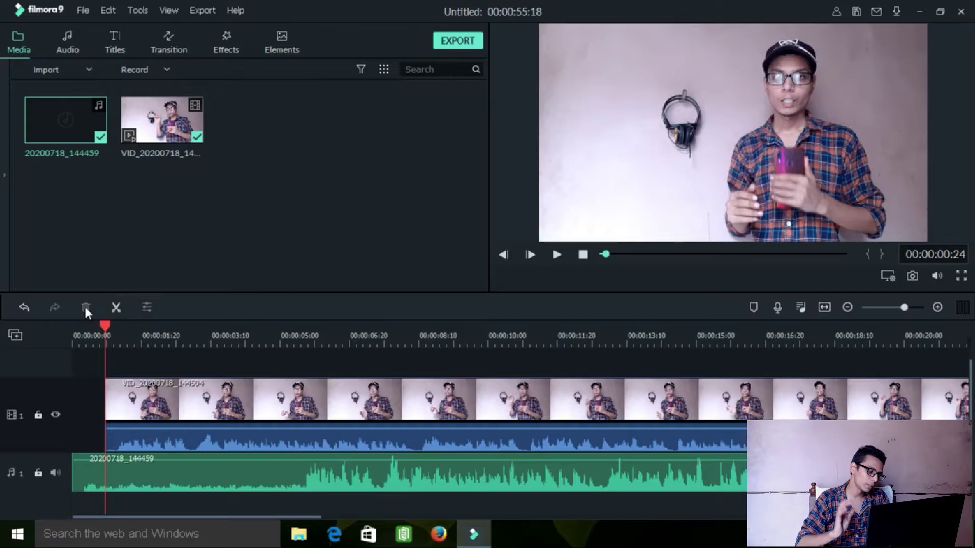
Move the remaining video clip to the very start of video track 1, leaving its properties unchanged.
{"action": "left_click", "coordinate": [282, 406]}
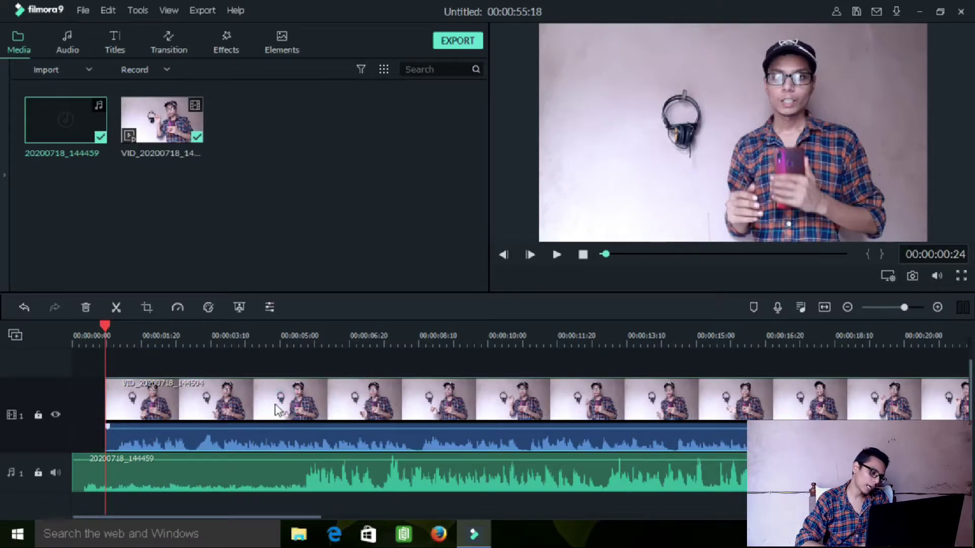
{"action": "double_click", "coordinate": [212, 398]}
{"action": "left_click_drag", "start_coordinate": [224, 407], "coordinate": [191, 407]}
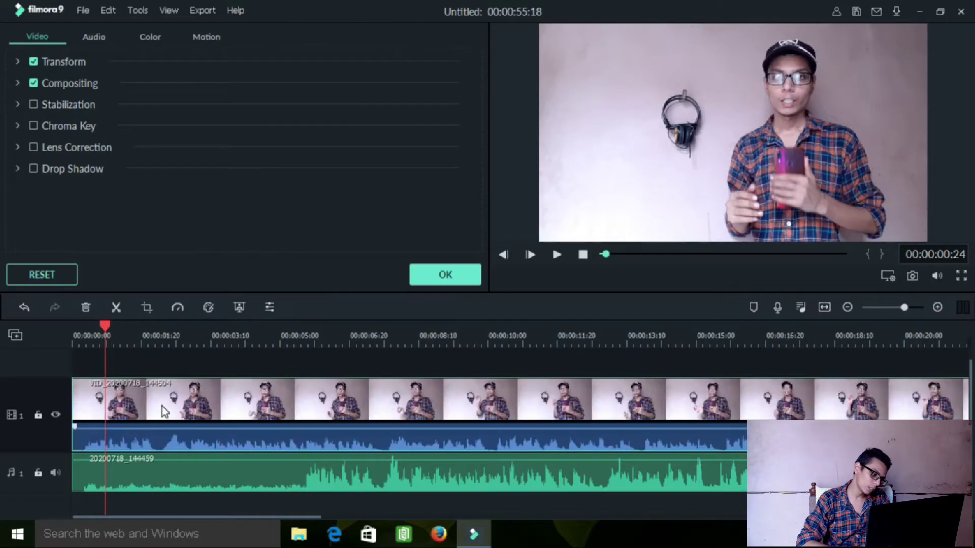
{"action": "left_click", "coordinate": [447, 276]}
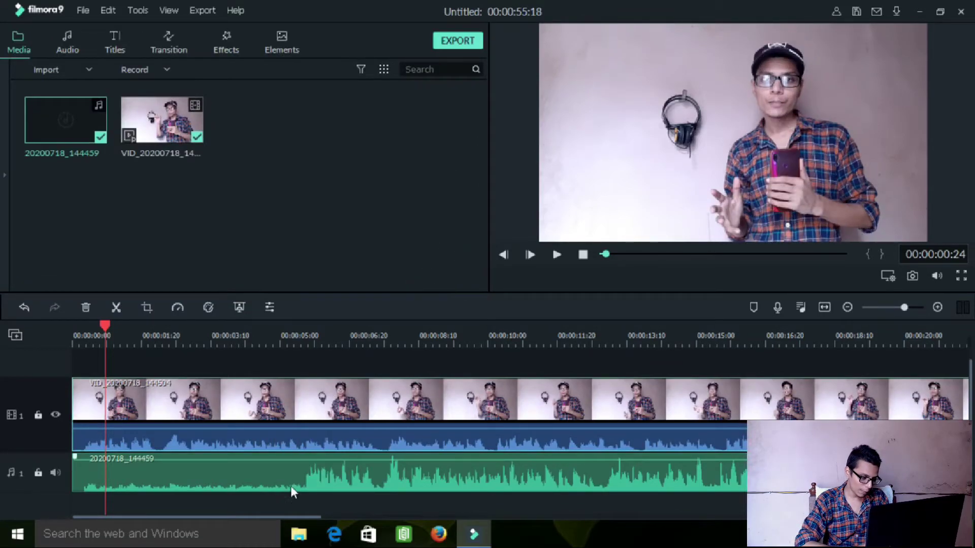
Split the 20200718_144459 audio clip at 00:00:05:16, where the speech starts, and delete the quiet part before it.
{"action": "left_click", "coordinate": [300, 474]}
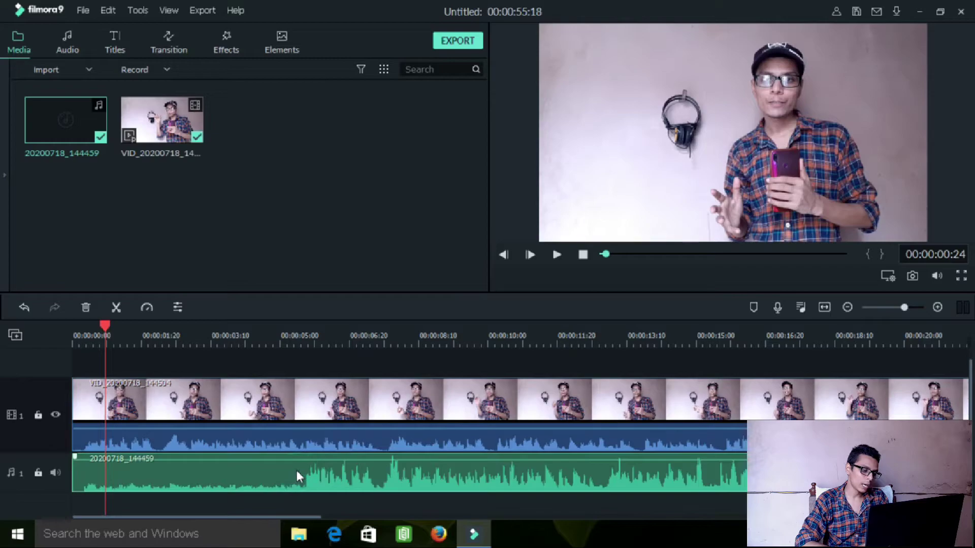
{"action": "left_click", "coordinate": [303, 335]}
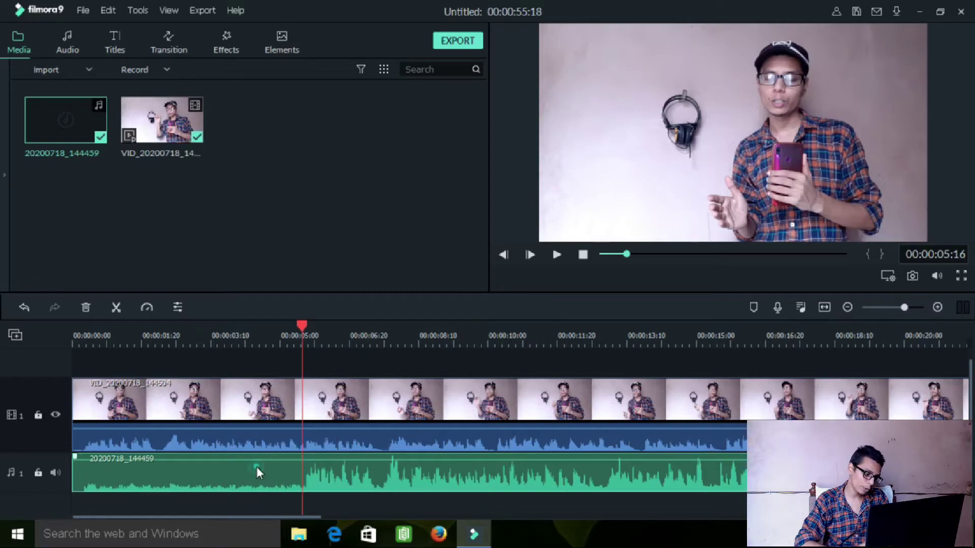
{"action": "left_click", "coordinate": [117, 307]}
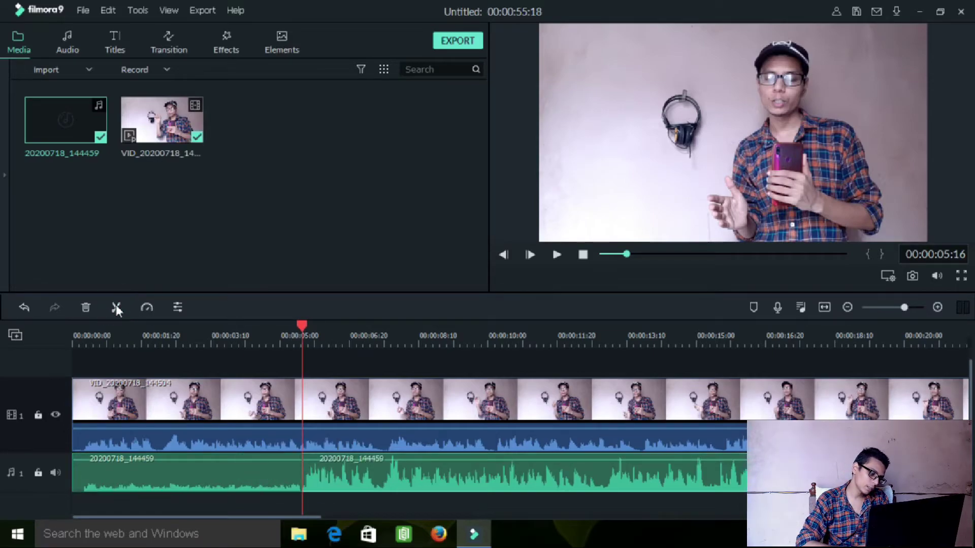
{"action": "left_click", "coordinate": [207, 488]}
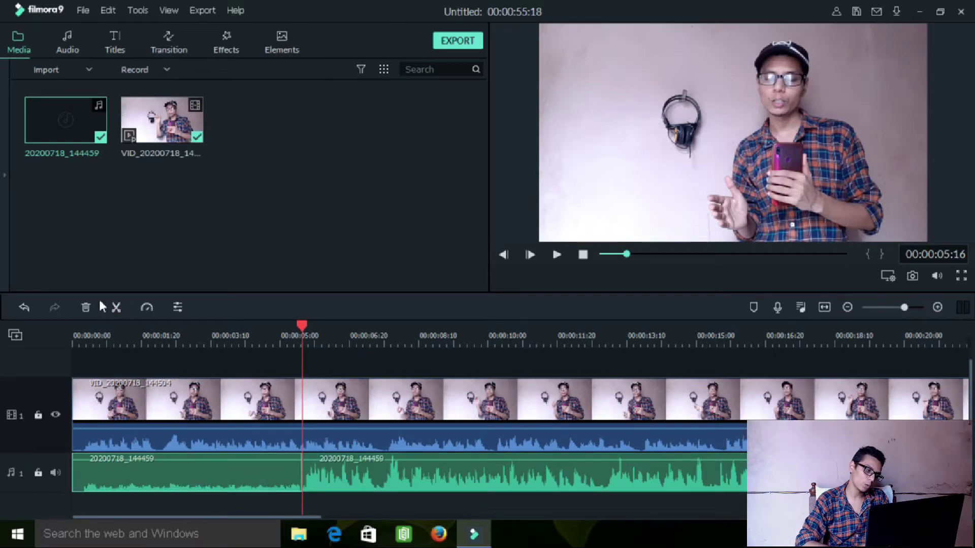
{"action": "left_click", "coordinate": [84, 307]}
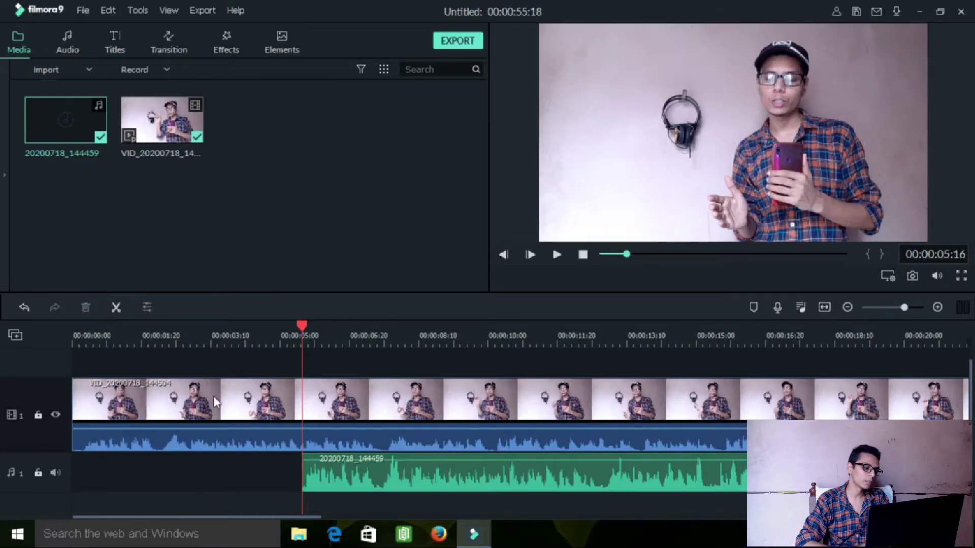
Move the remaining audio clip near the start of audio track 1 so its waveform peaks line up with the video's waveform.
{"action": "double_click", "coordinate": [329, 463]}
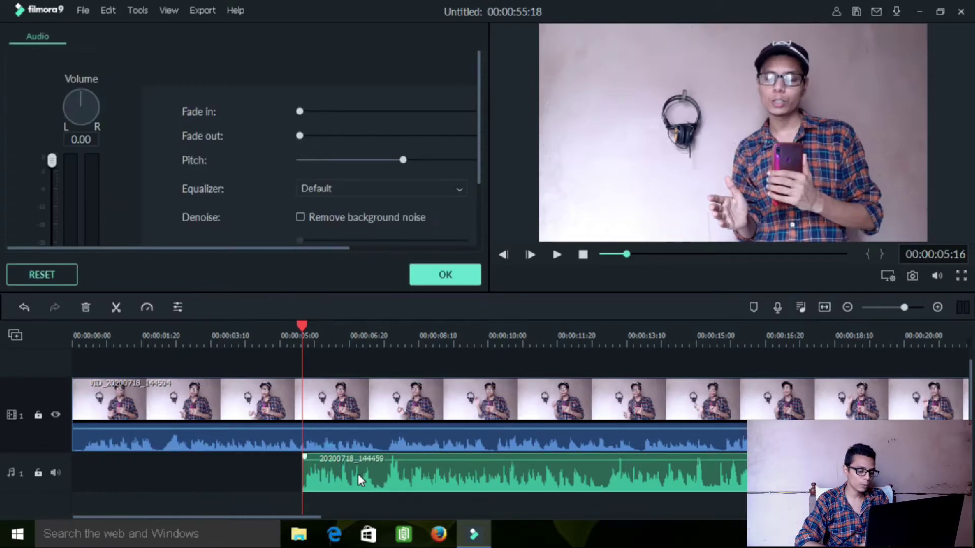
{"action": "left_click_drag", "start_coordinate": [333, 479], "coordinate": [132, 471]}
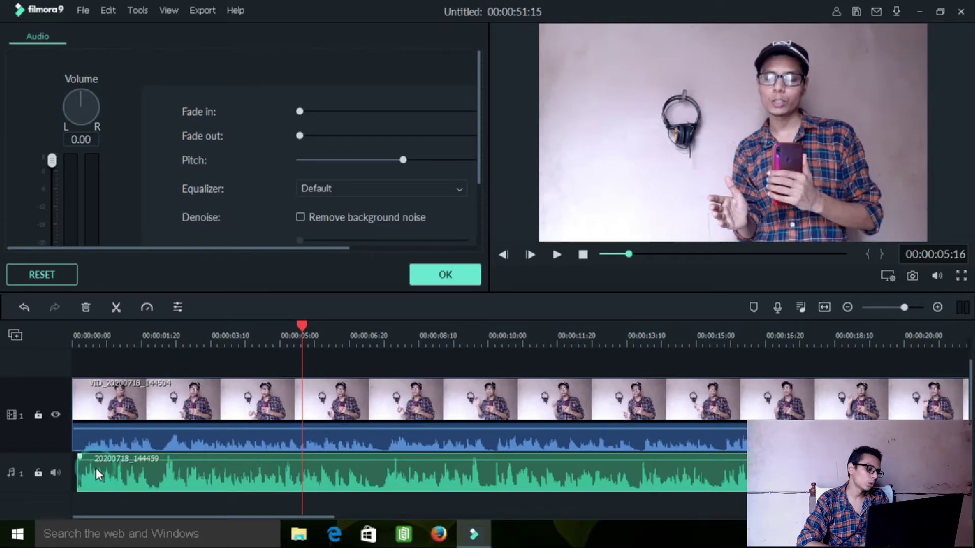
{"action": "left_click_drag", "start_coordinate": [97, 474], "coordinate": [103, 471]}
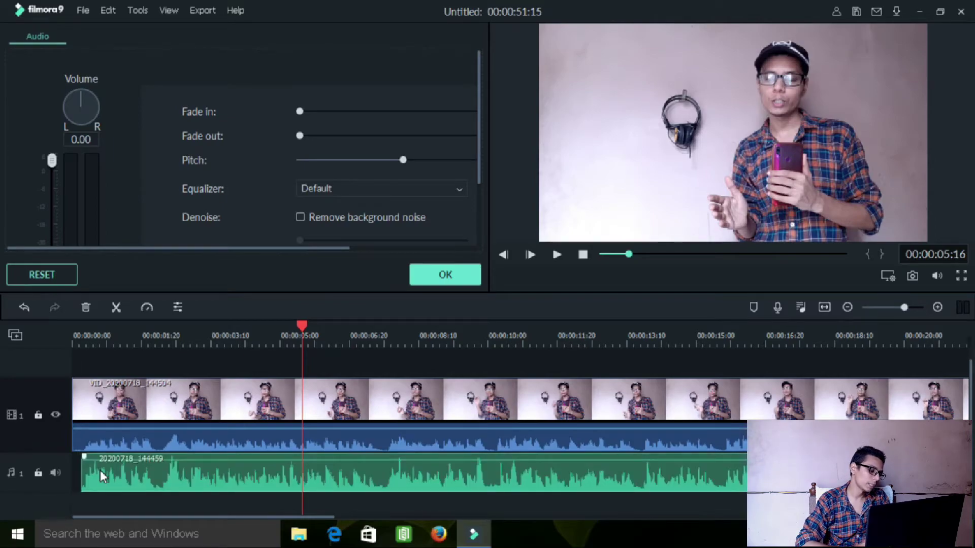
{"action": "left_click", "coordinate": [446, 275]}
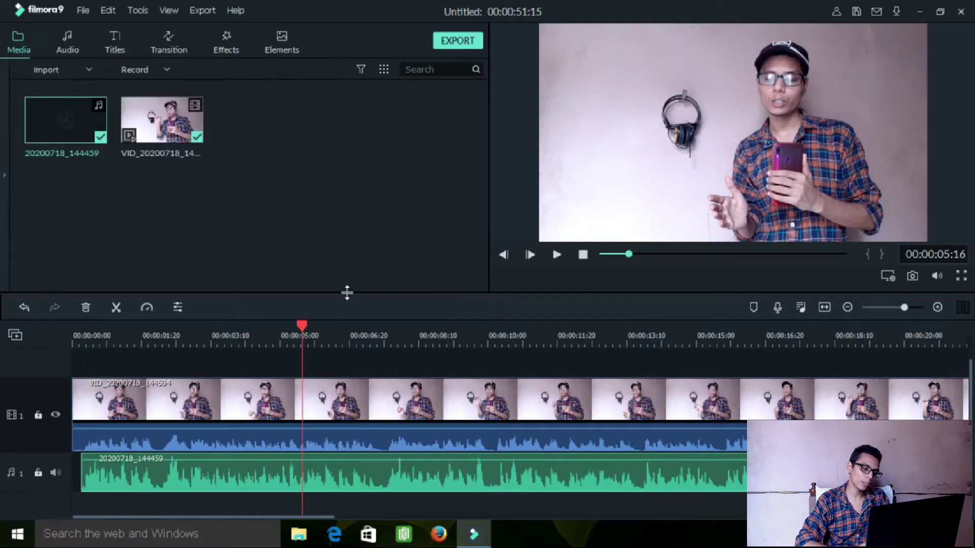
Mute the video clip's own sound.
{"action": "right_click", "coordinate": [171, 417]}
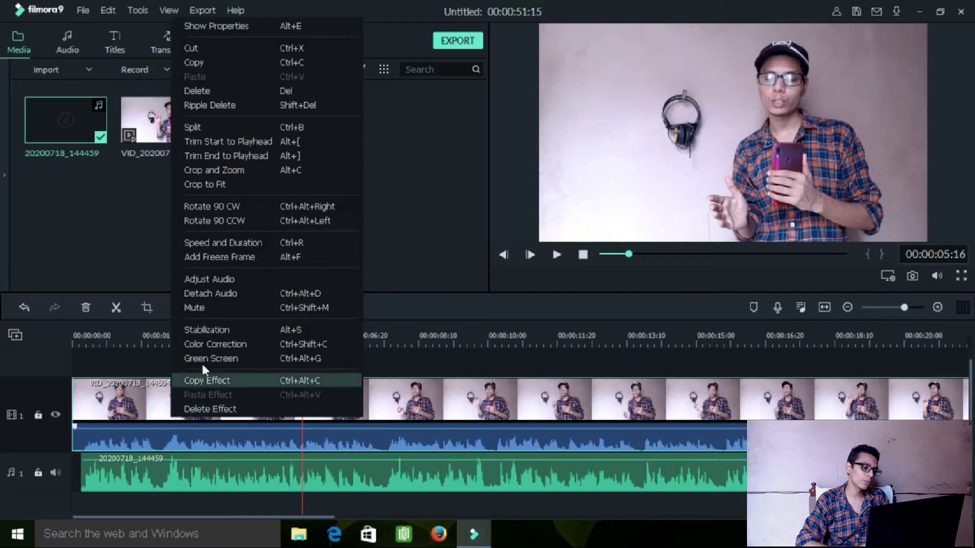
{"action": "left_click", "coordinate": [231, 310]}
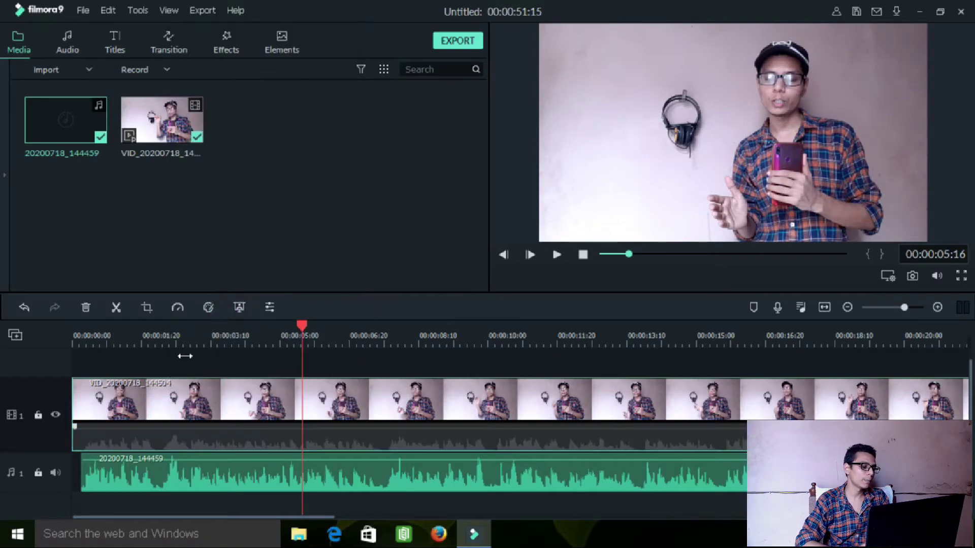
Play the timeline from the beginning to check that the separate audio matches the video, and return the playhead to 00:00:01:15.
{"action": "left_click", "coordinate": [95, 326]}
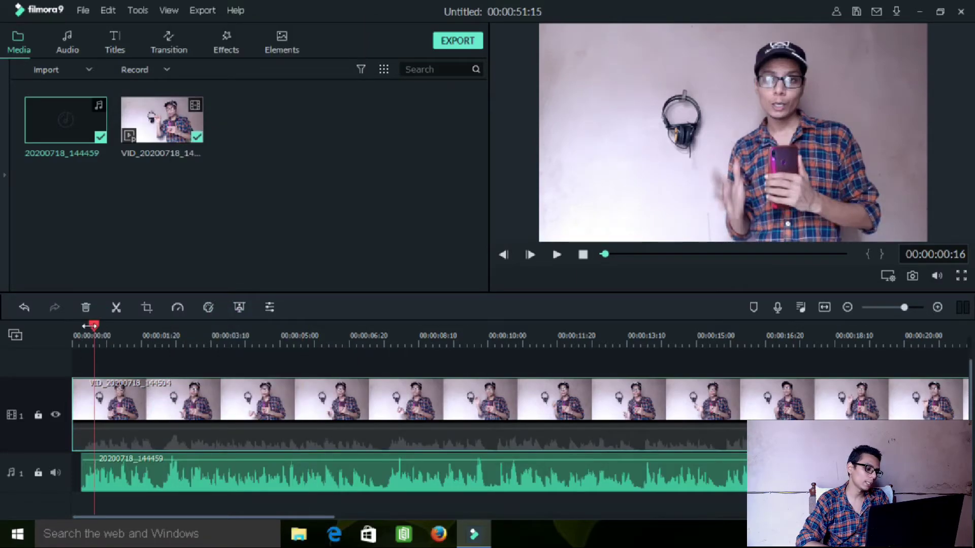
{"action": "left_click_drag", "start_coordinate": [95, 324], "coordinate": [61, 331]}
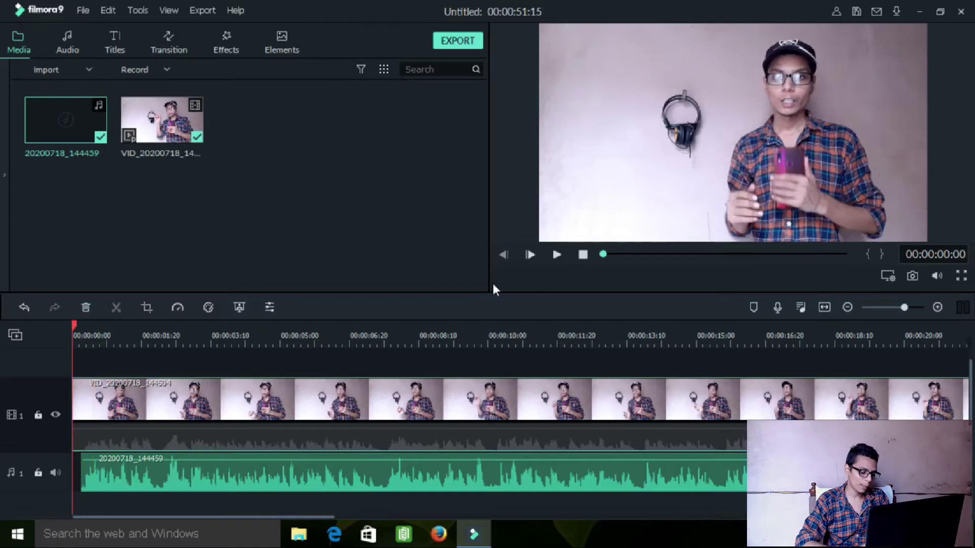
{"action": "key", "text": "space"}
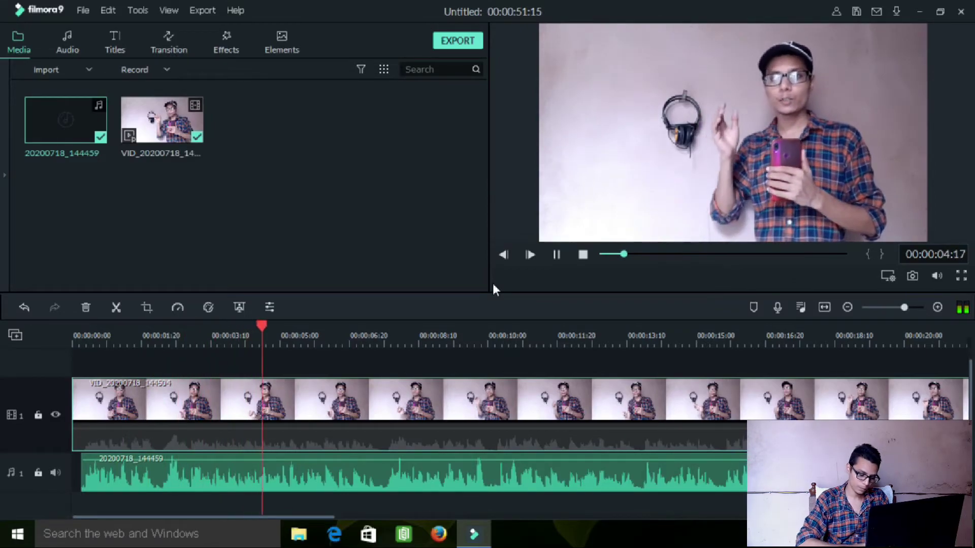
{"action": "key", "text": "space"}
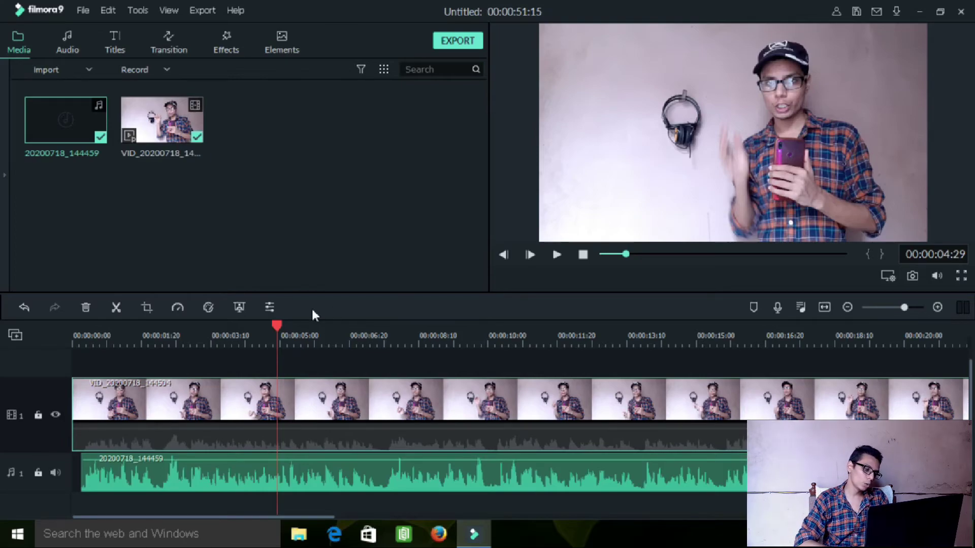
{"action": "left_click_drag", "start_coordinate": [278, 331], "coordinate": [134, 355]}
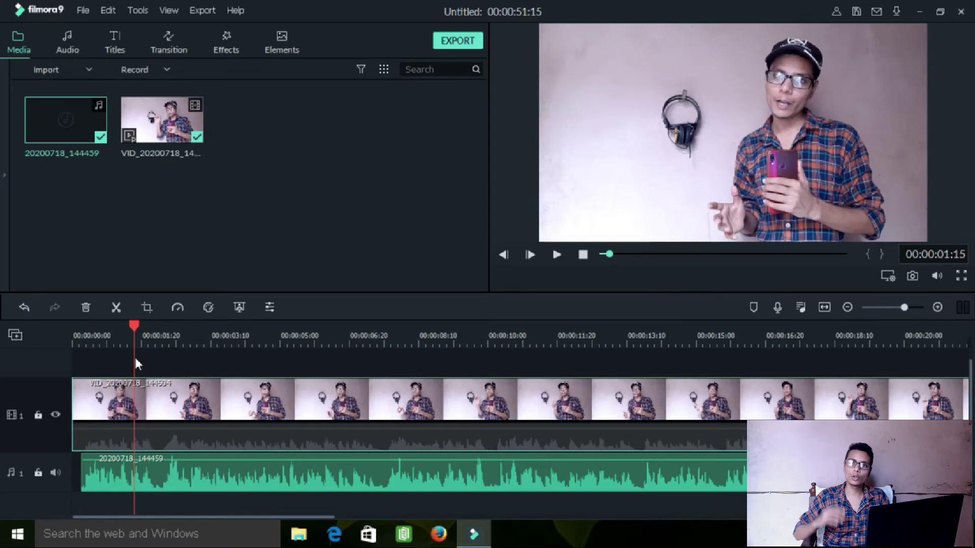